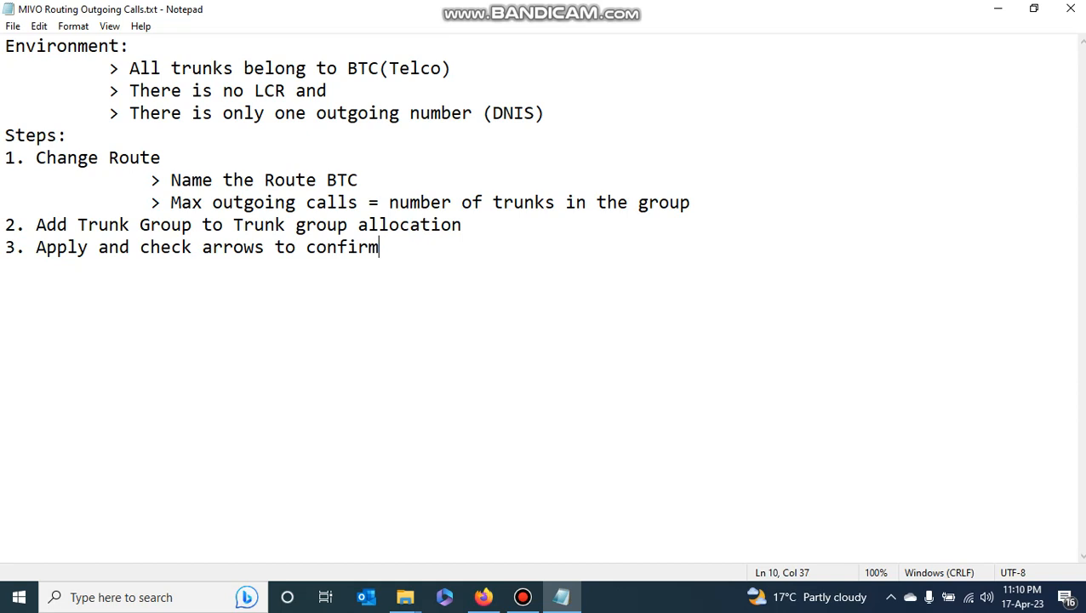
Switch to the MiVoice Office 400 administration page in Firefox and display the outgoing path of the Sample Reception user
{"action": "left_click", "coordinate": [483, 597]}
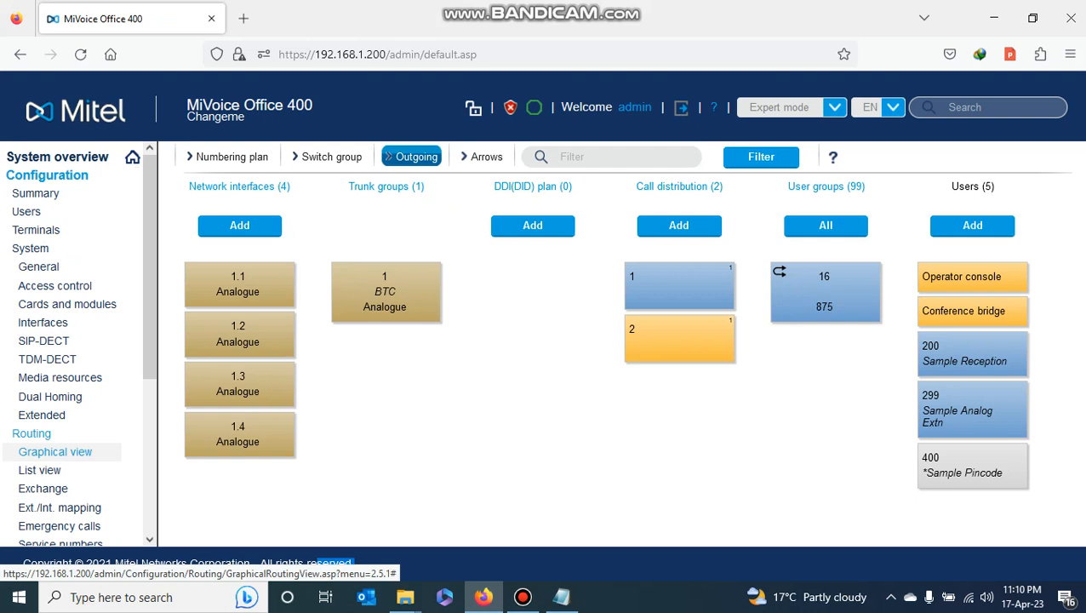
{"action": "left_click", "coordinate": [416, 157]}
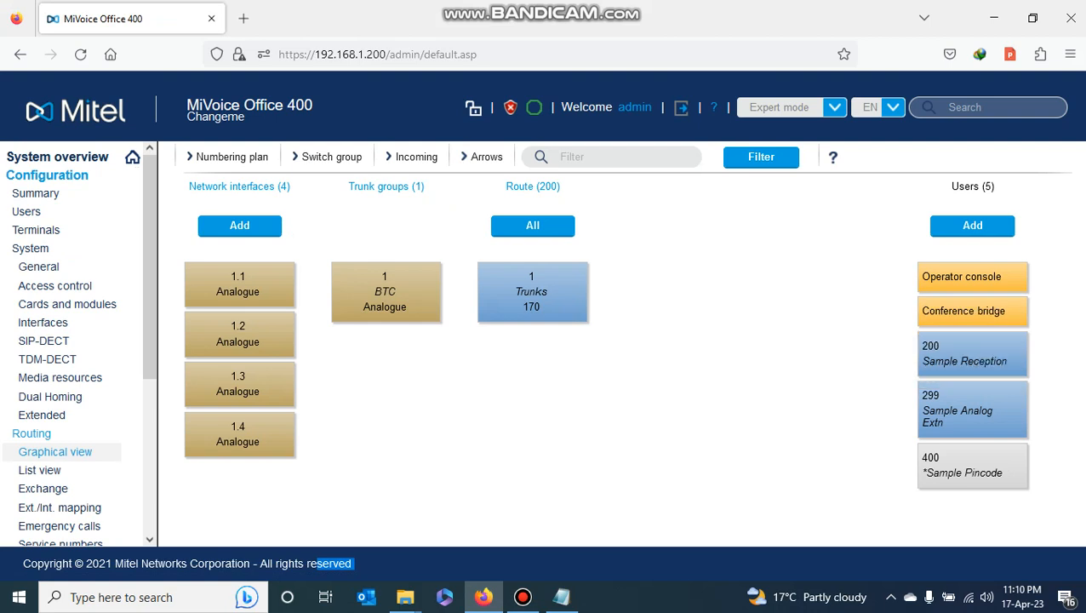
{"action": "mouse_move", "coordinate": [973, 354]}
{"action": "right_click", "coordinate": [971, 366]}
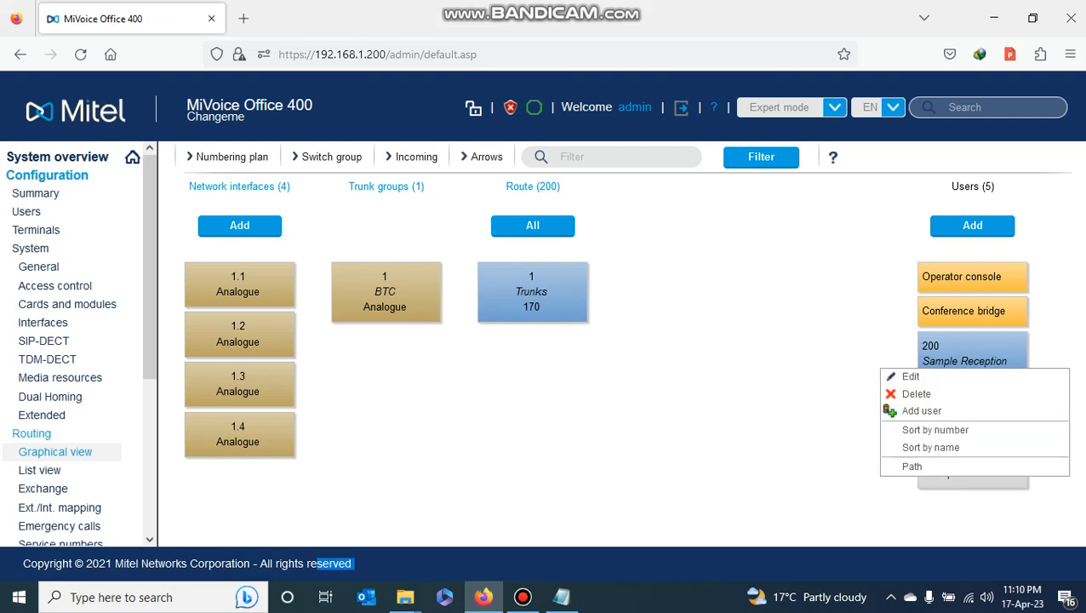
{"action": "left_click", "coordinate": [911, 466]}
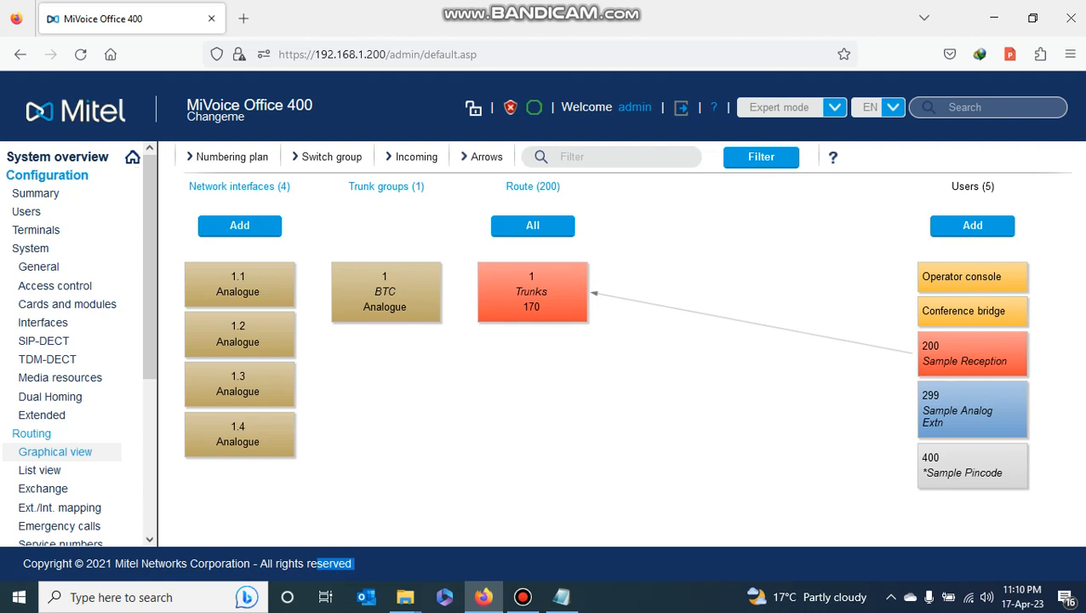
Open the settings of route 1 for editing and change its name to BTC
{"action": "mouse_move", "coordinate": [495, 288]}
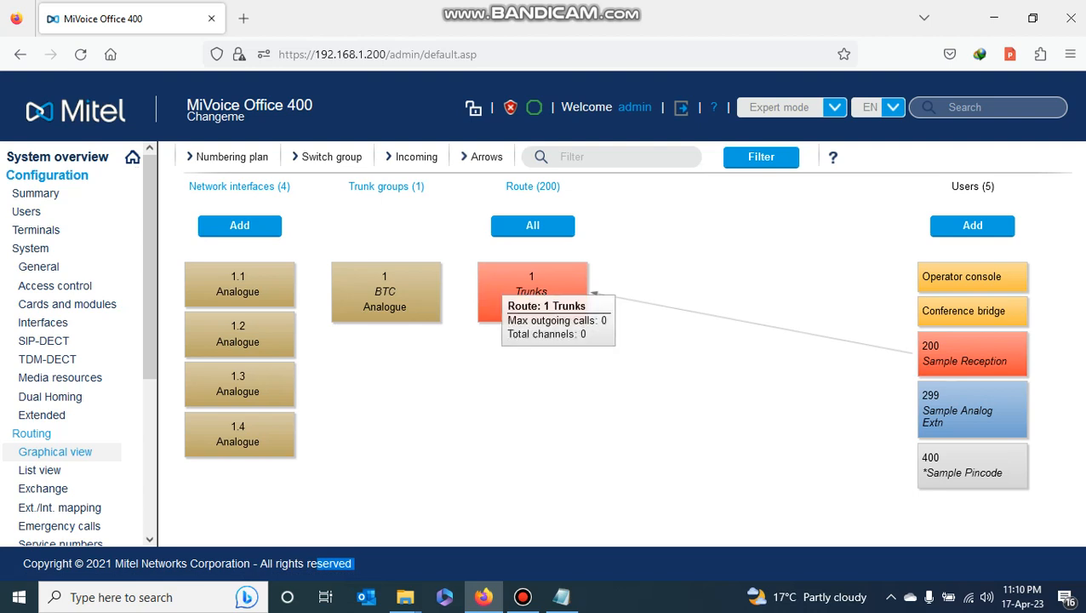
{"action": "double_click", "coordinate": [496, 287]}
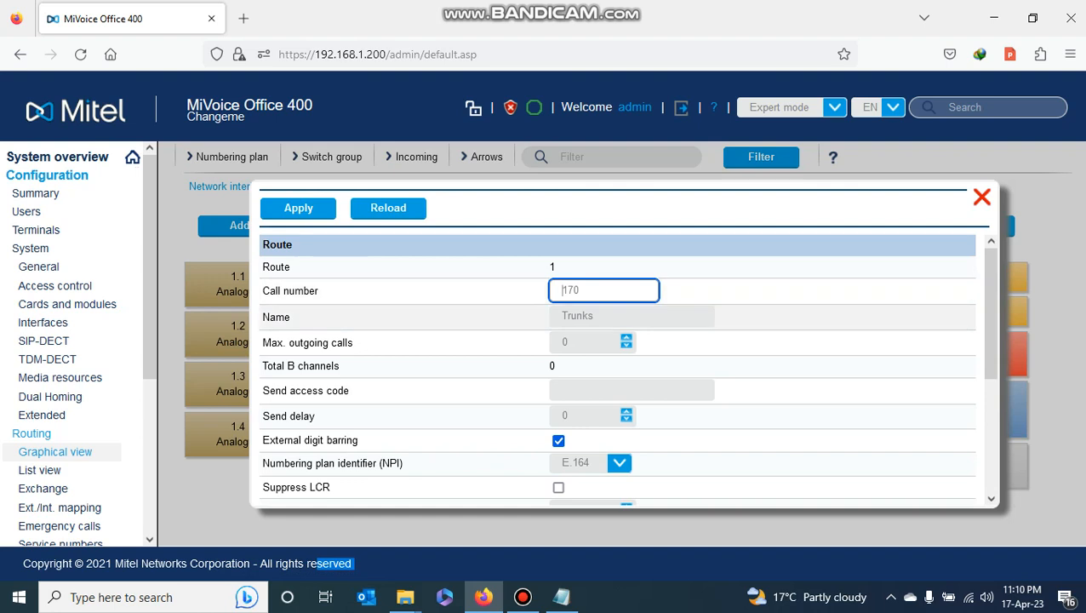
{"action": "key", "text": "Tab"}
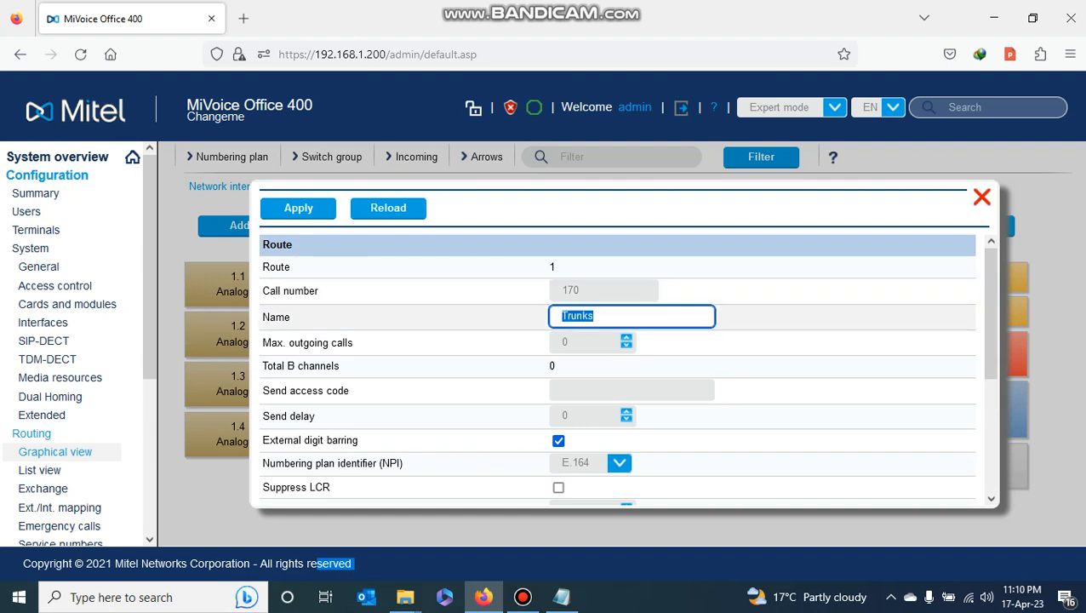
{"action": "type", "text": "BTC"}
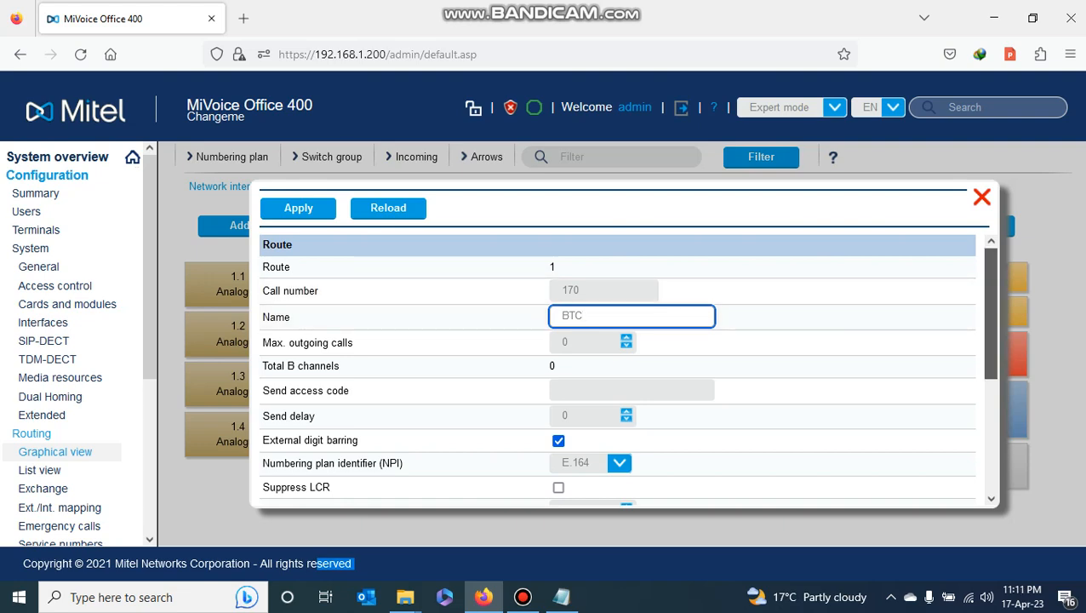
Add trunk group 1 - BTC to the route's trunk group allocation and apply the route settings
{"action": "scroll", "coordinate": [617, 366], "scroll_direction": "down", "scroll_amount": 1}
{"action": "scroll", "coordinate": [617, 366], "scroll_direction": "down", "scroll_amount": 4}
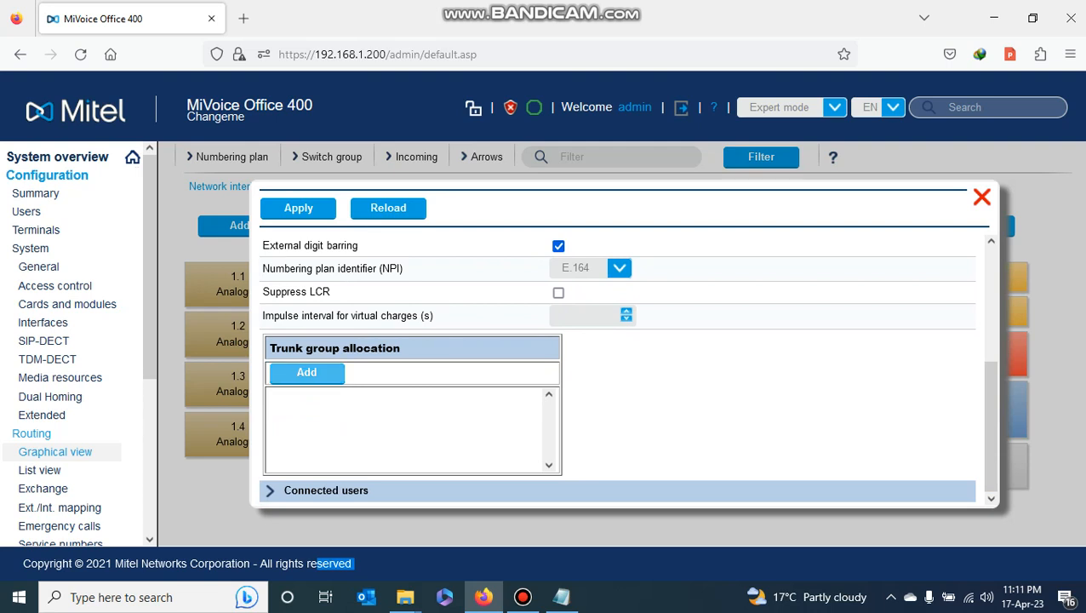
{"action": "left_click", "coordinate": [307, 372]}
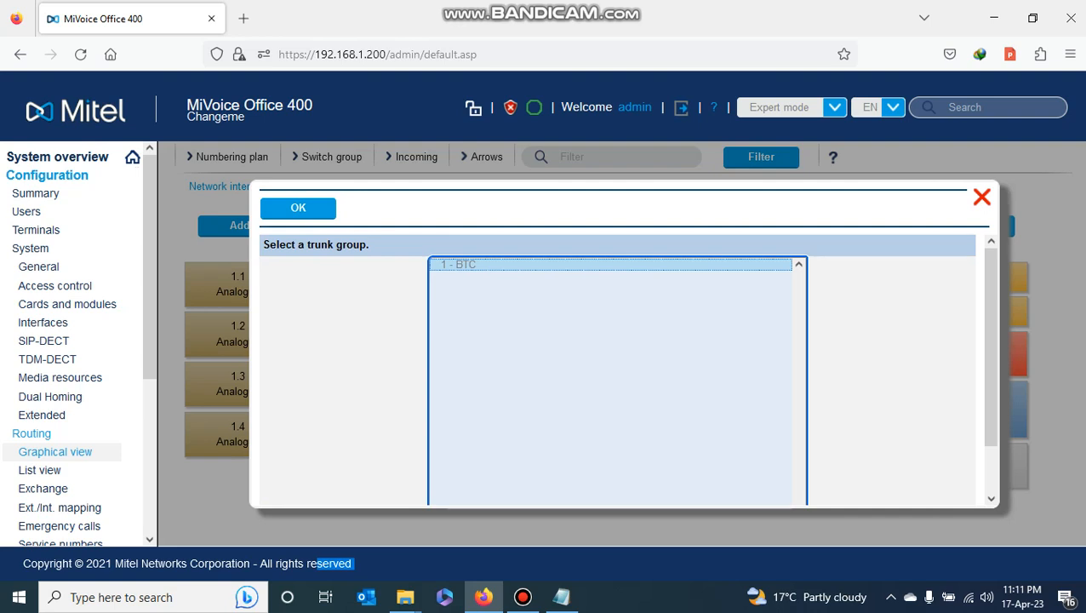
{"action": "left_click", "coordinate": [460, 264]}
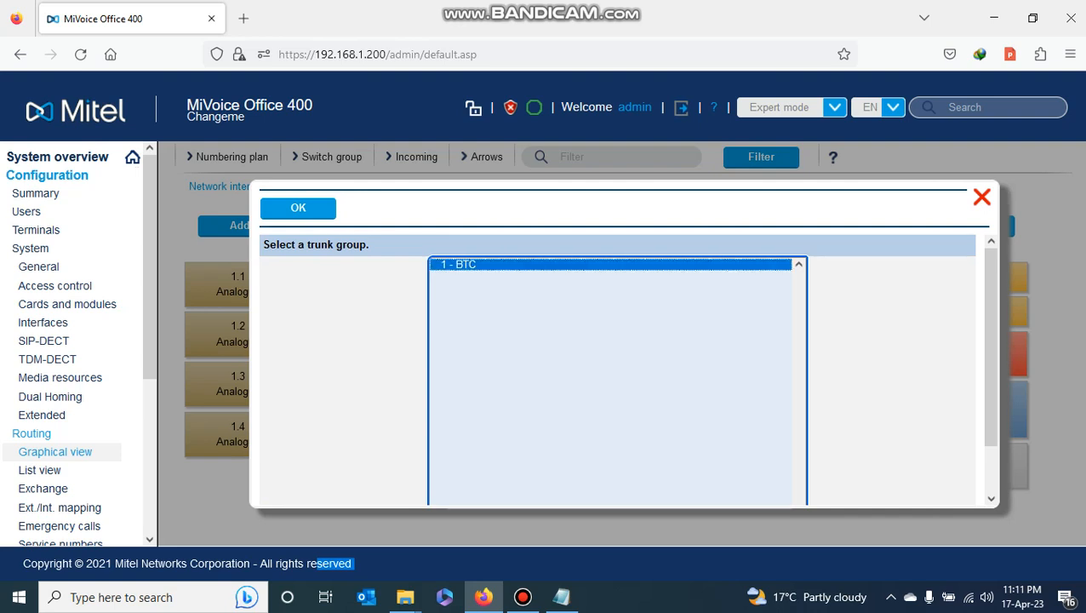
{"action": "left_click", "coordinate": [298, 207]}
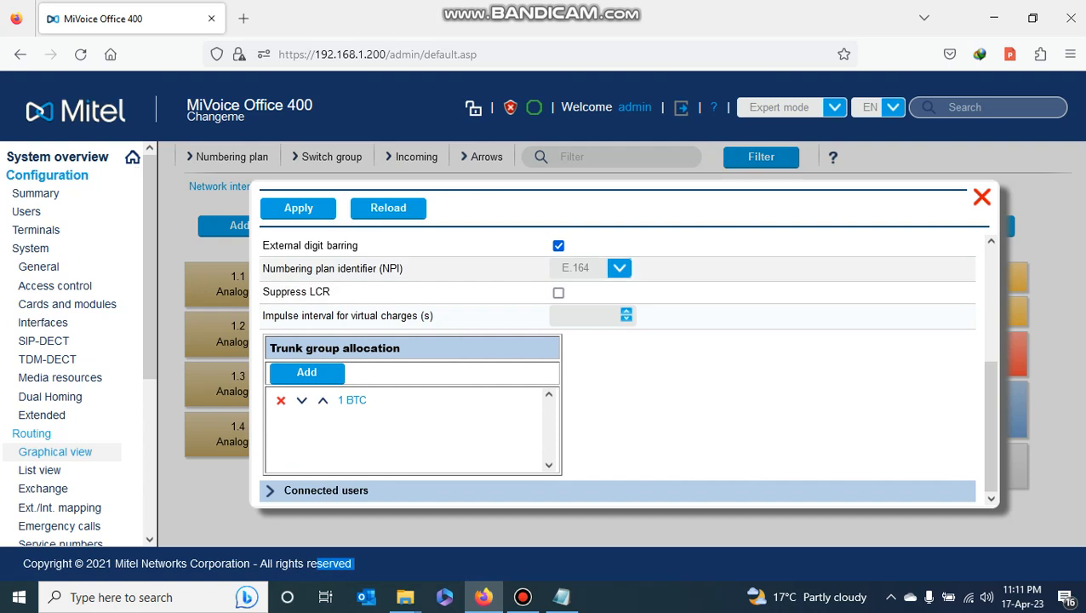
{"action": "left_click", "coordinate": [298, 209]}
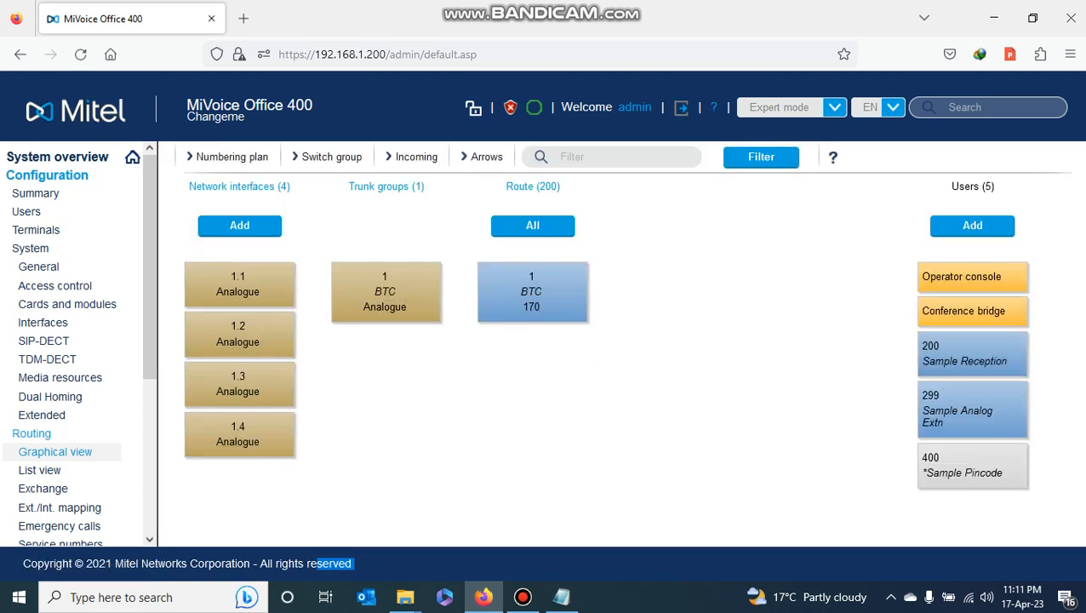
Display the outgoing path of the Sample Reception user and check its trunk group and network interfaces
{"action": "right_click", "coordinate": [972, 351]}
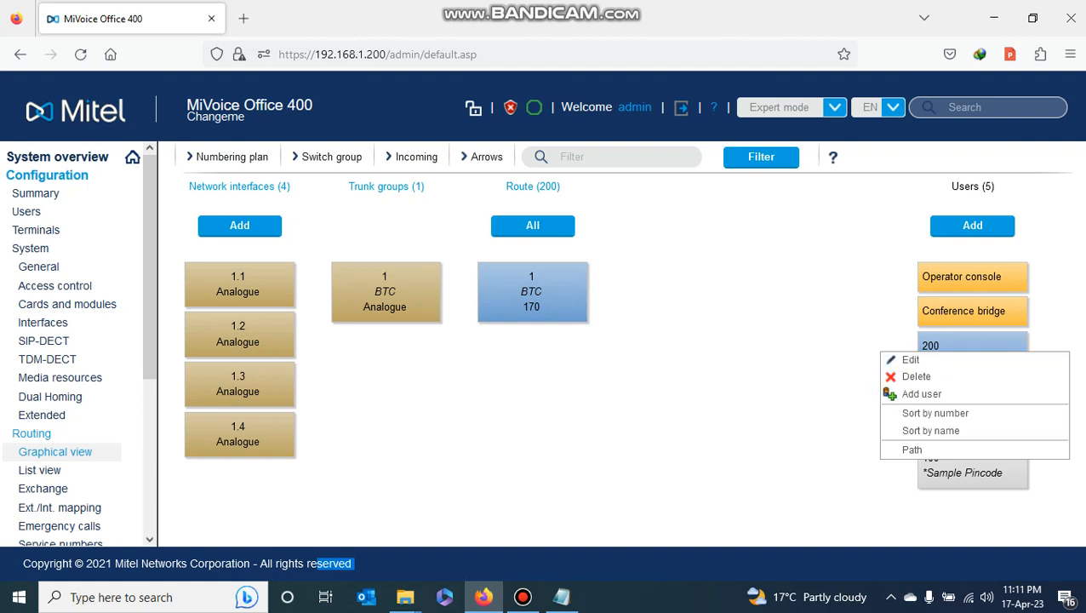
{"action": "left_click", "coordinate": [912, 450]}
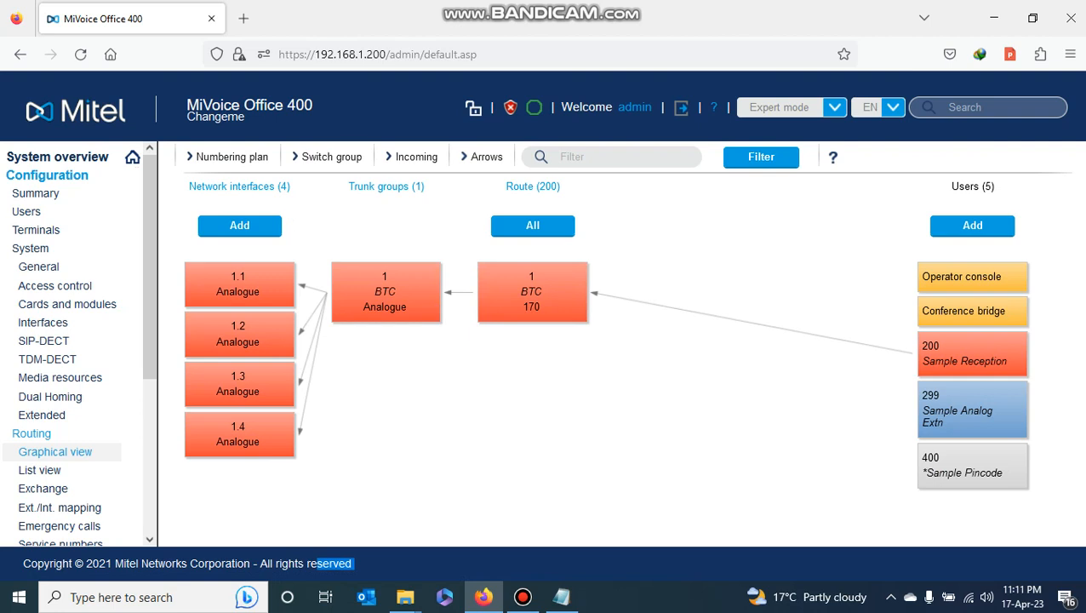
{"action": "mouse_move", "coordinate": [357, 292]}
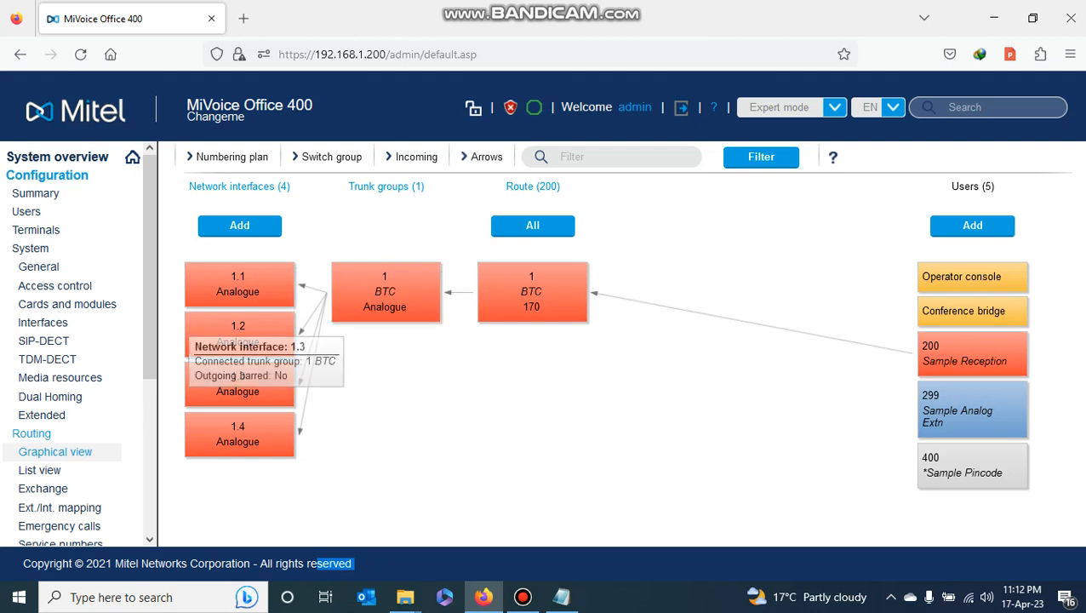
{"action": "mouse_move", "coordinate": [238, 385]}
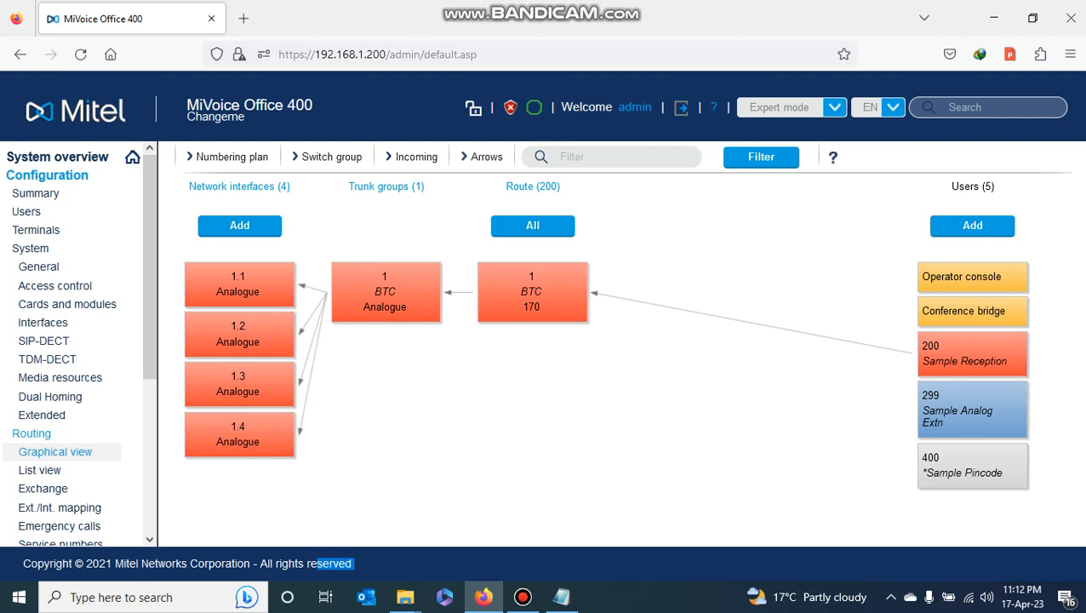
Assign network interface 1.4 to trunk group 2 and name that trunk group Unused Trunks
{"action": "mouse_move", "coordinate": [238, 434]}
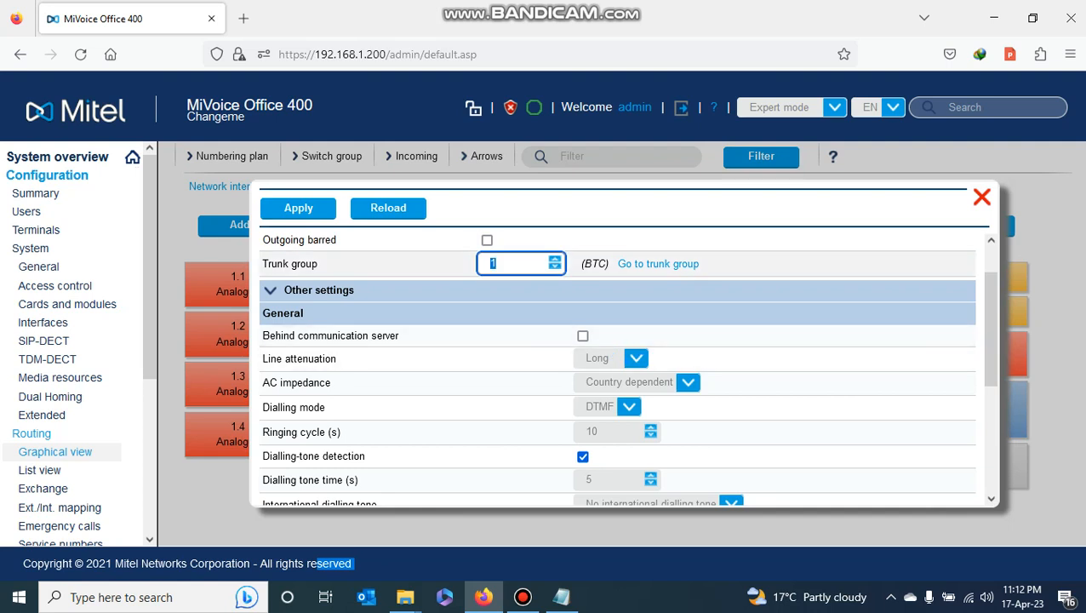
{"action": "type", "text": "2"}
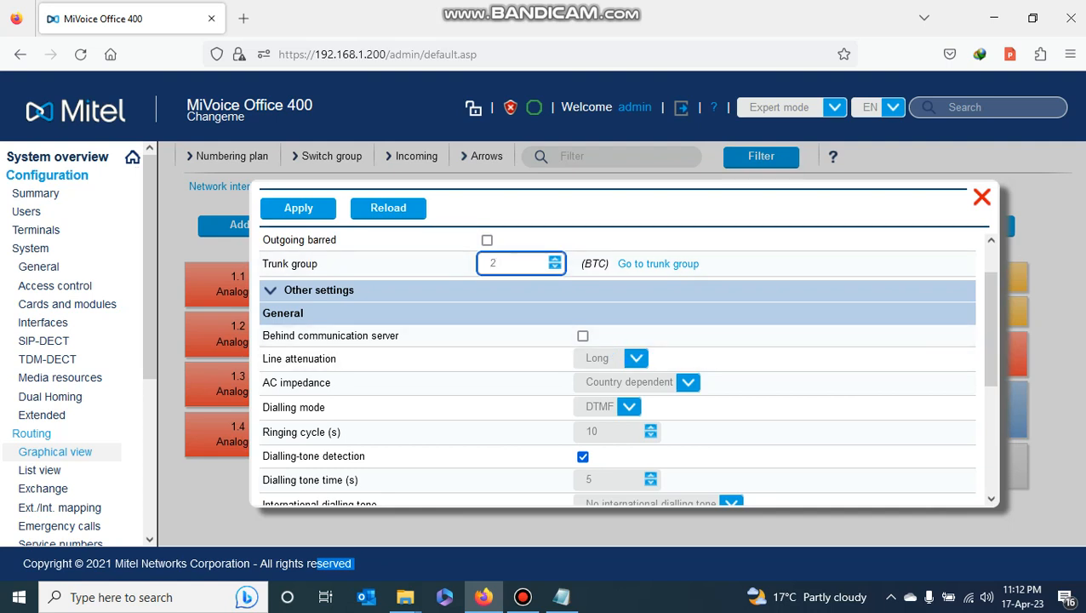
{"action": "key", "text": "Return"}
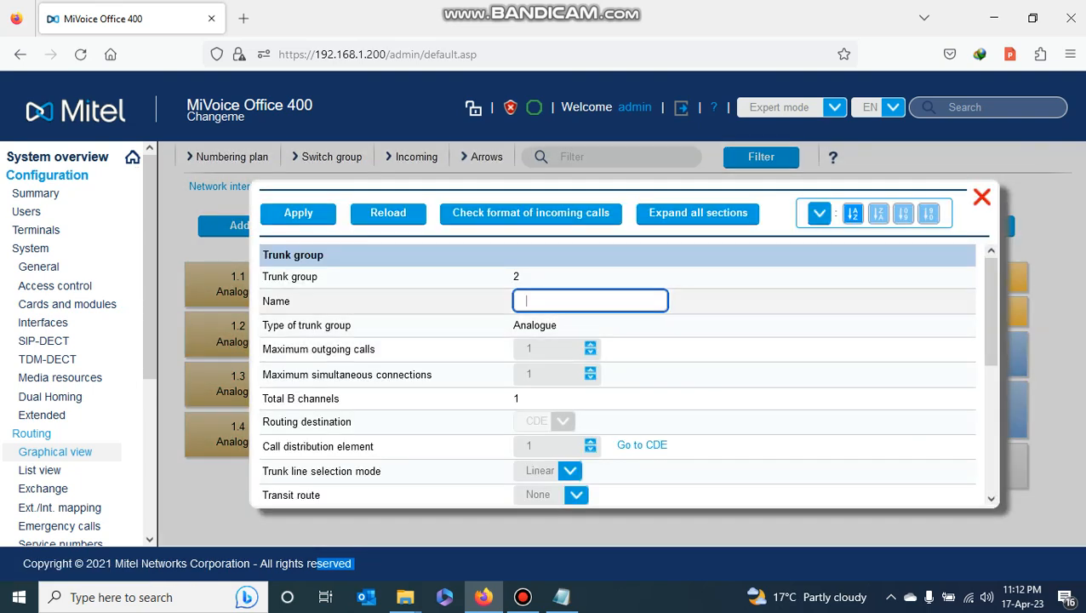
{"action": "type", "text": "Unused Trunks"}
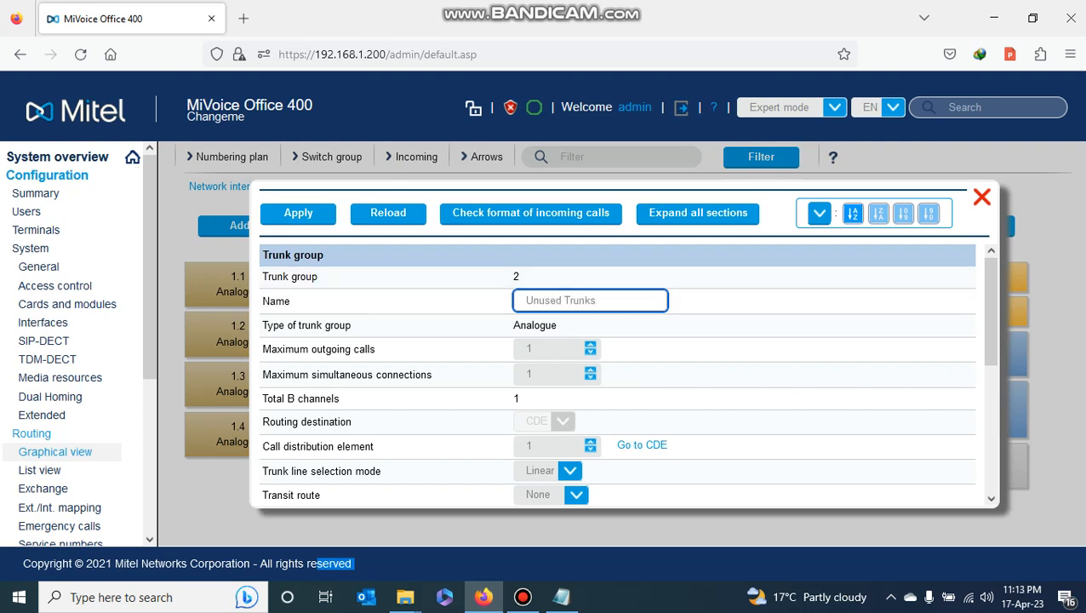
{"action": "left_click", "coordinate": [298, 213]}
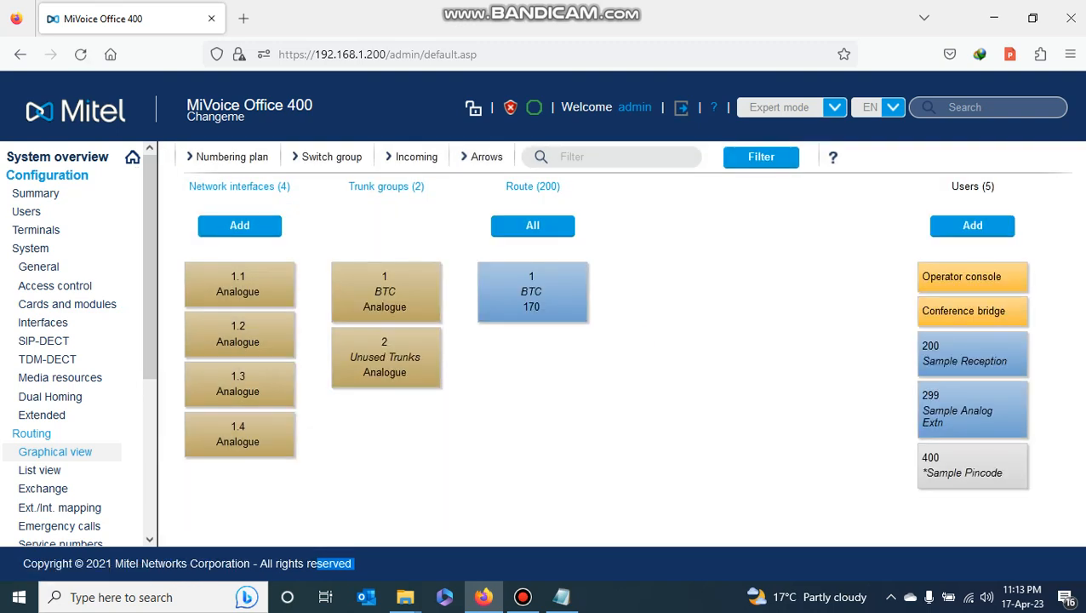
Show the incoming routing and display the path of network interface 1.4 for all switch positions
{"action": "left_click", "coordinate": [412, 157]}
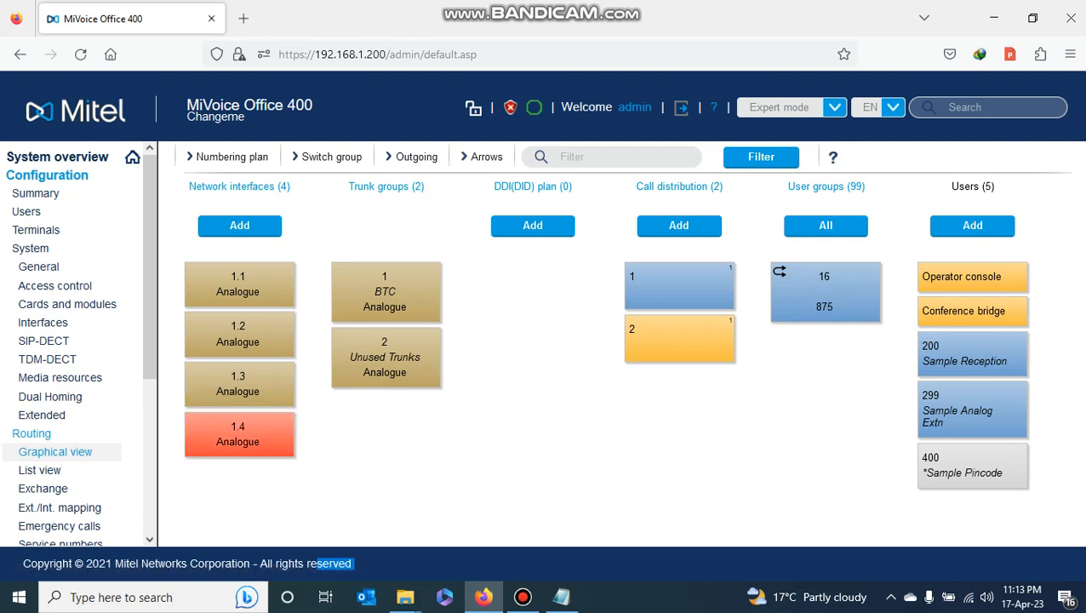
{"action": "right_click", "coordinate": [233, 432]}
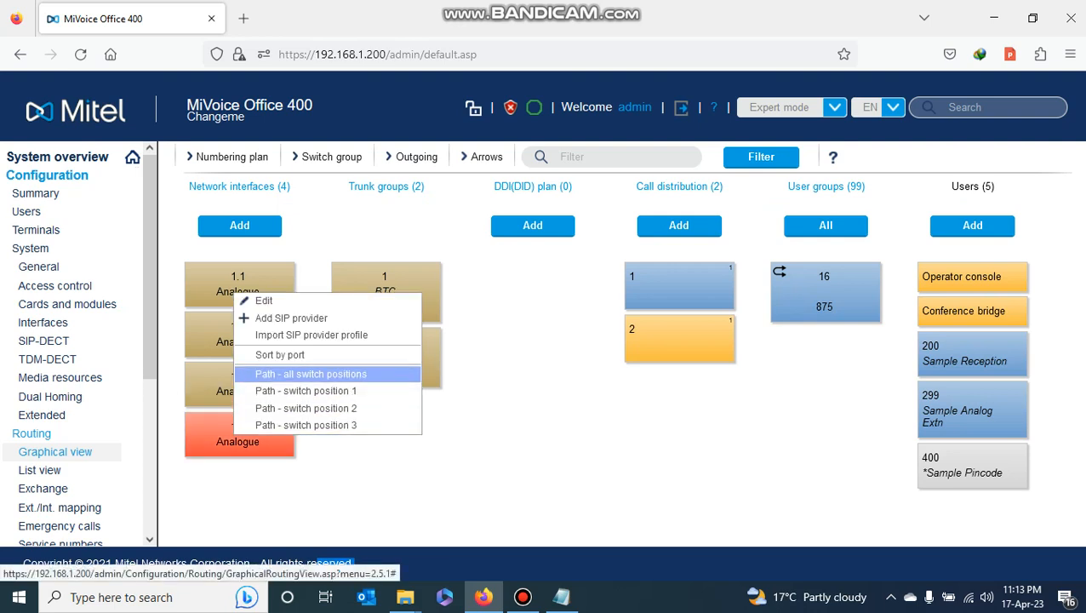
{"action": "left_click", "coordinate": [311, 373]}
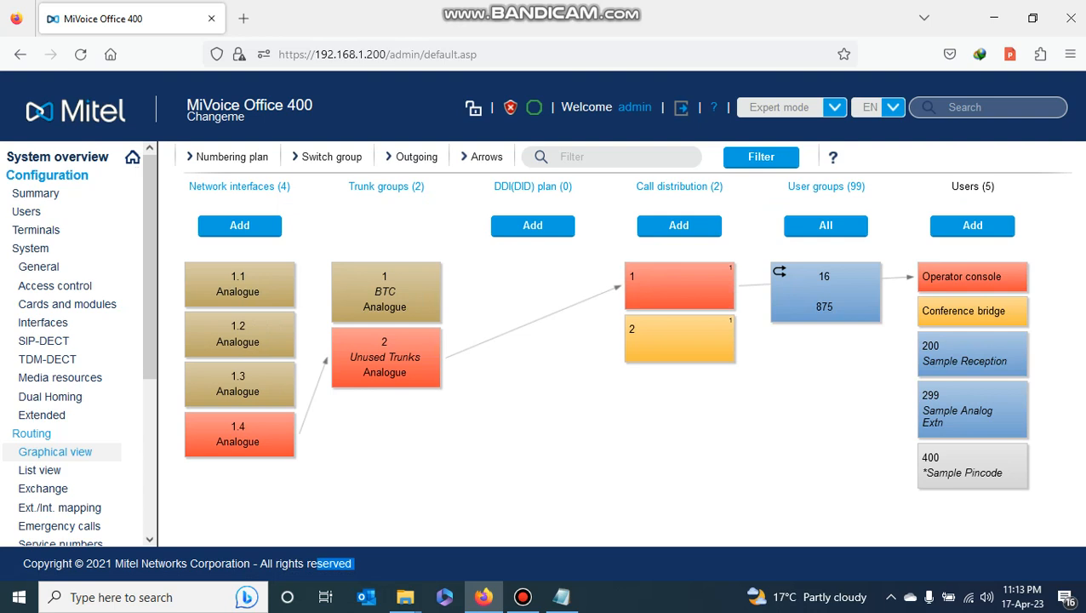
Set the call distribution element of the Unused Trunks group to 2 and apply the change
{"action": "left_click", "coordinate": [373, 366]}
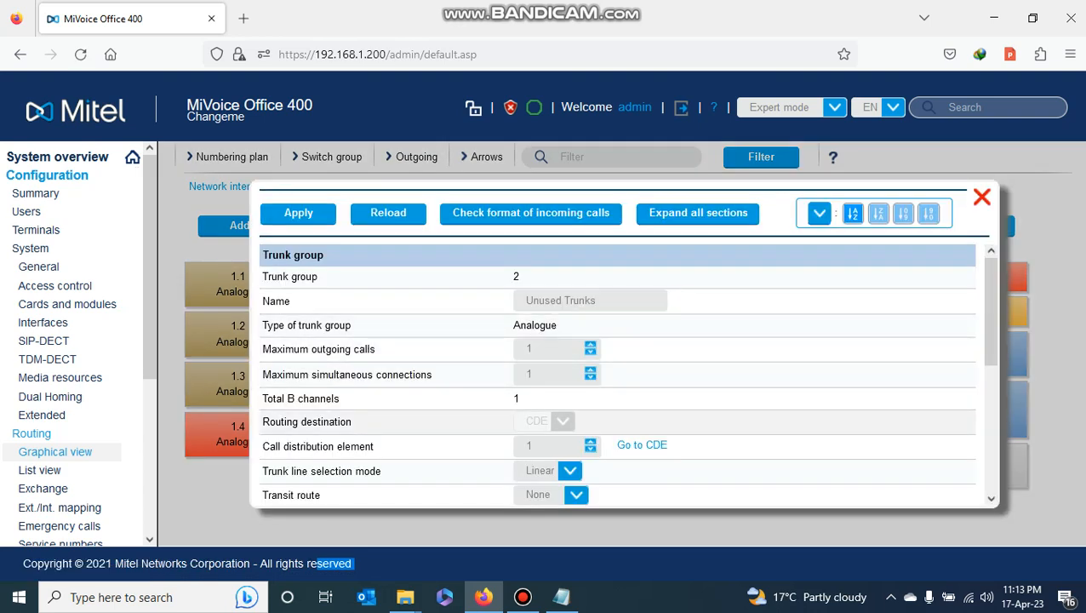
{"action": "double_click", "coordinate": [537, 446]}
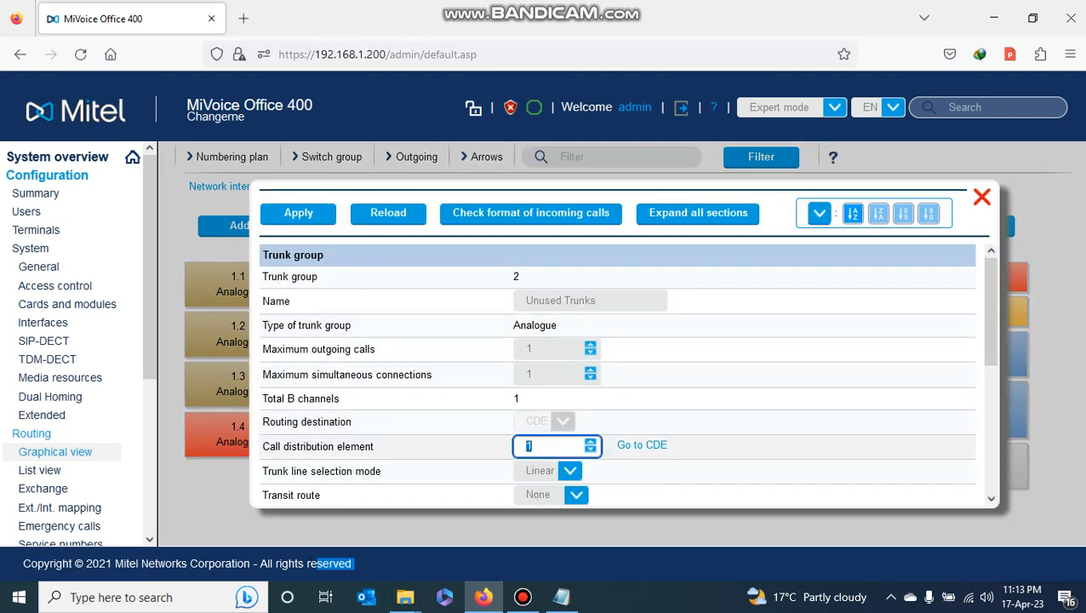
{"action": "type", "text": "2"}
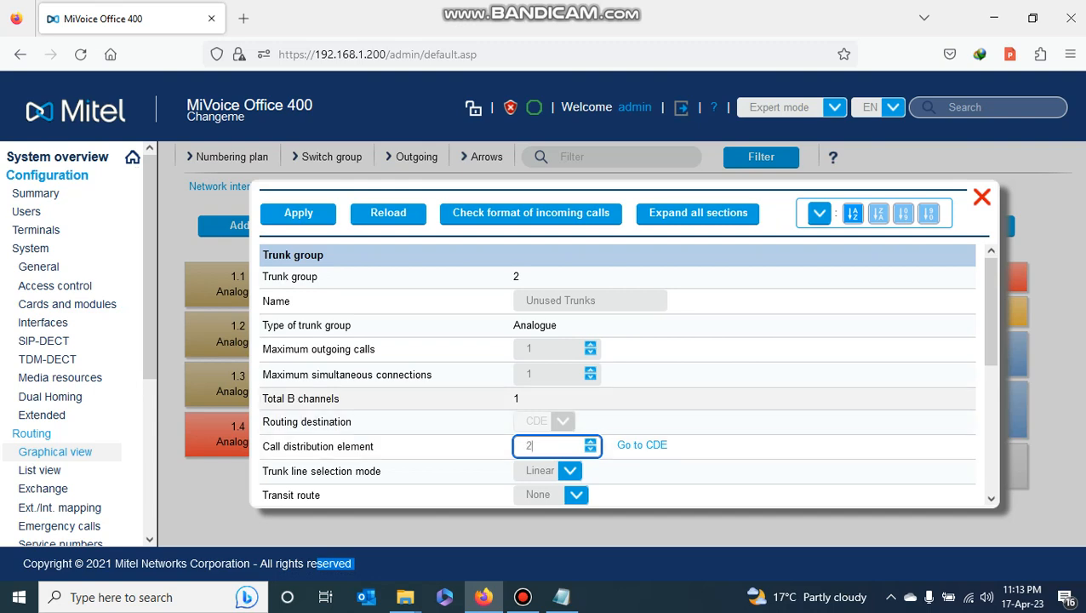
{"action": "left_click", "coordinate": [297, 213]}
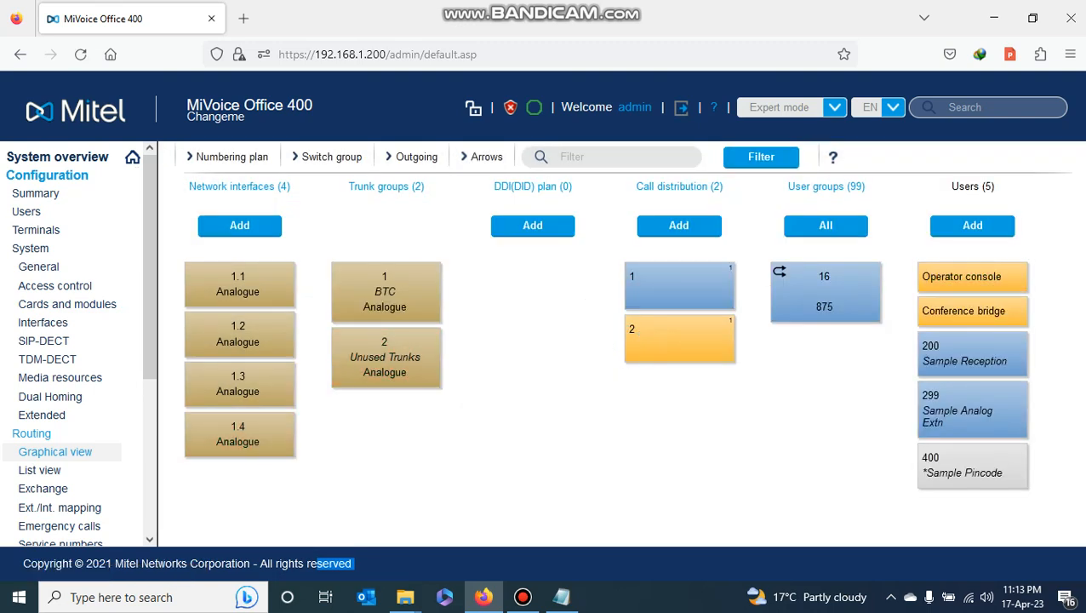
Display the incoming path of network interface 1.1 for all switch positions
{"action": "right_click", "coordinate": [252, 289]}
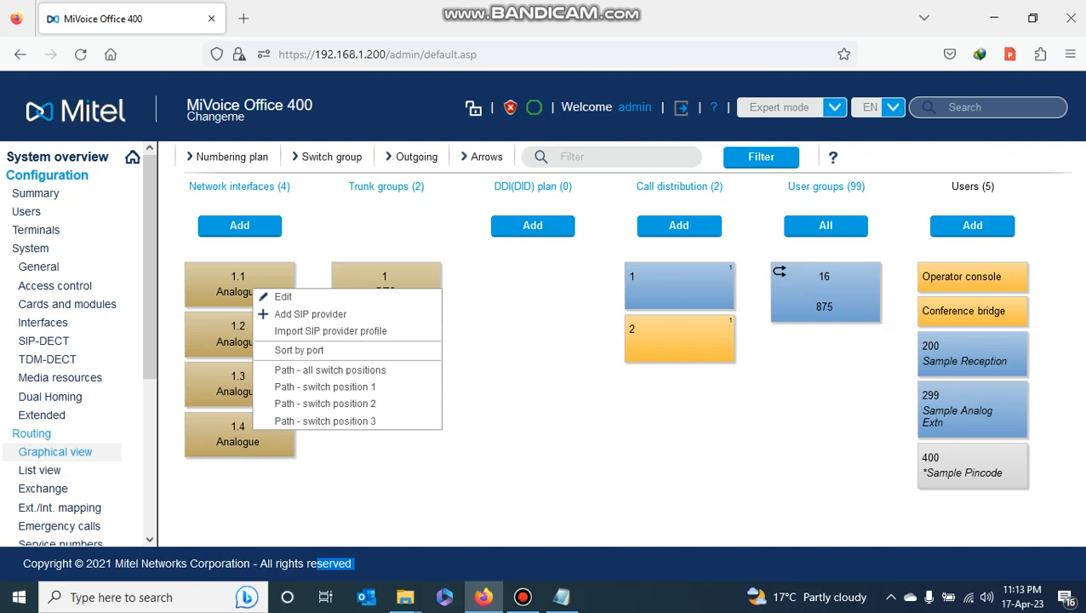
{"action": "left_click", "coordinate": [329, 370]}
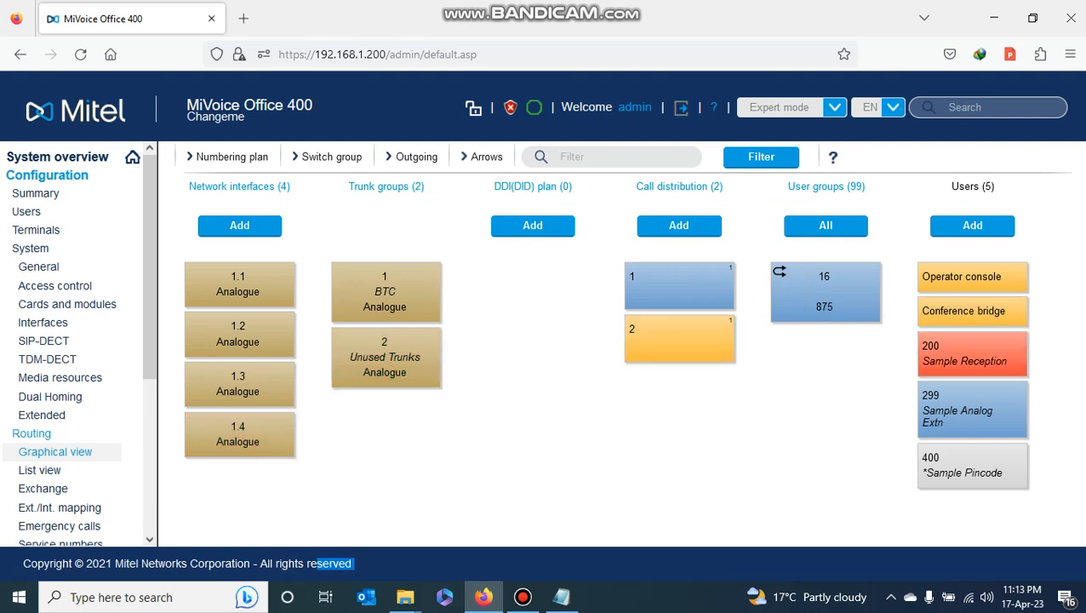
Recheck the Sample Reception user's path in the outgoing routing, and return to the routing notes in Notepad
{"action": "left_click", "coordinate": [416, 156]}
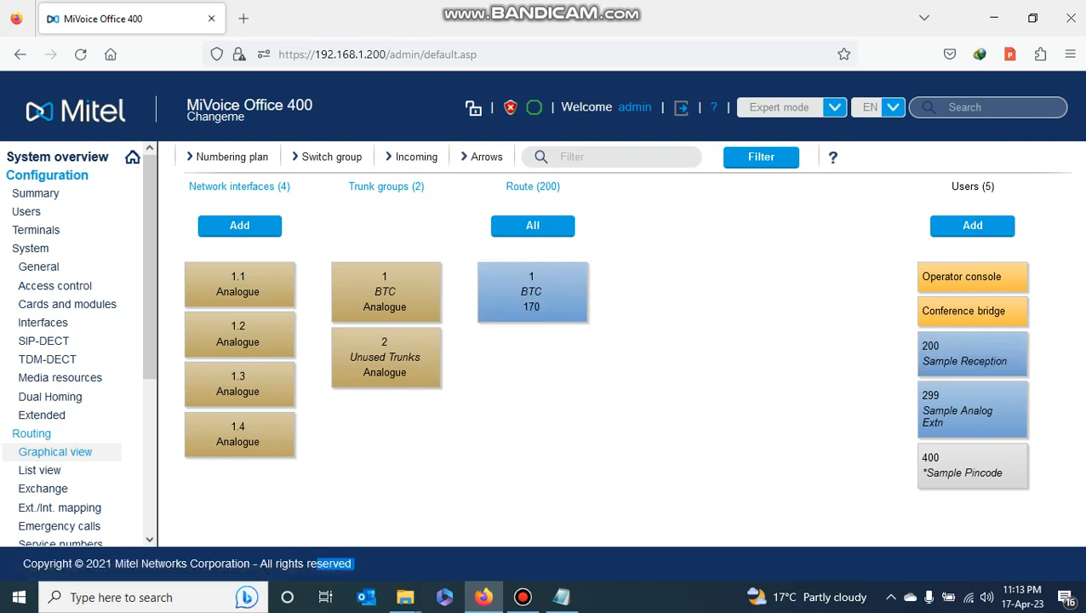
{"action": "left_click", "coordinate": [973, 355]}
{"action": "left_click", "coordinate": [973, 381]}
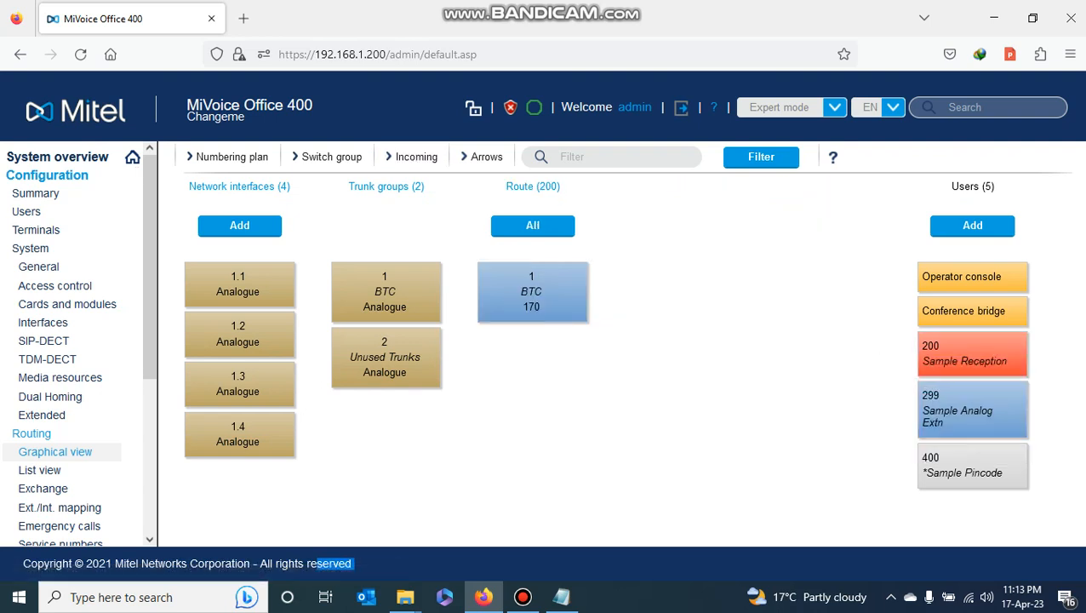
{"action": "left_click", "coordinate": [973, 356]}
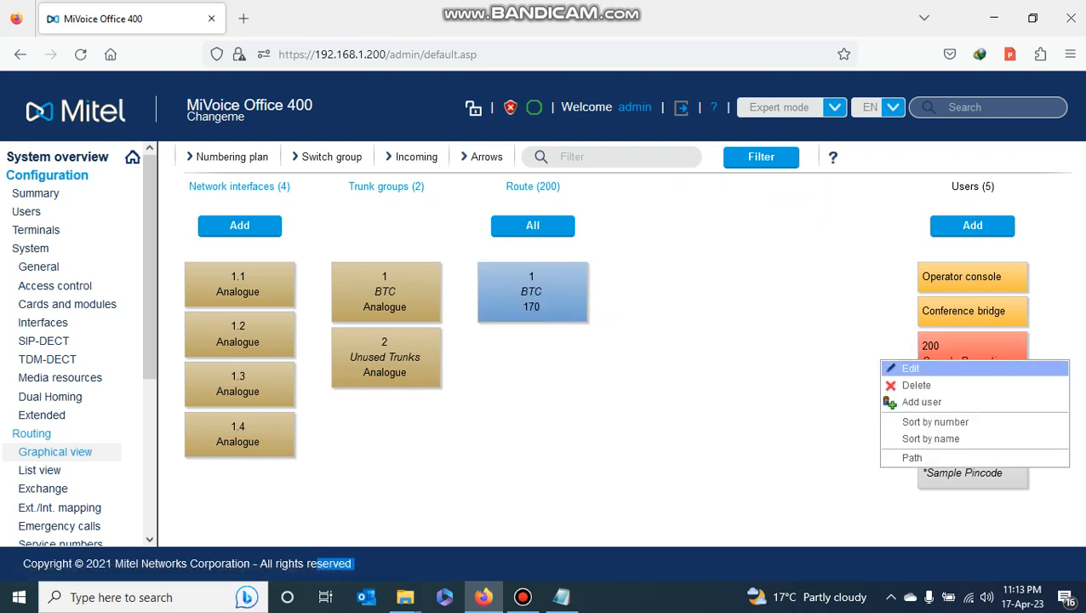
{"action": "left_click", "coordinate": [973, 436]}
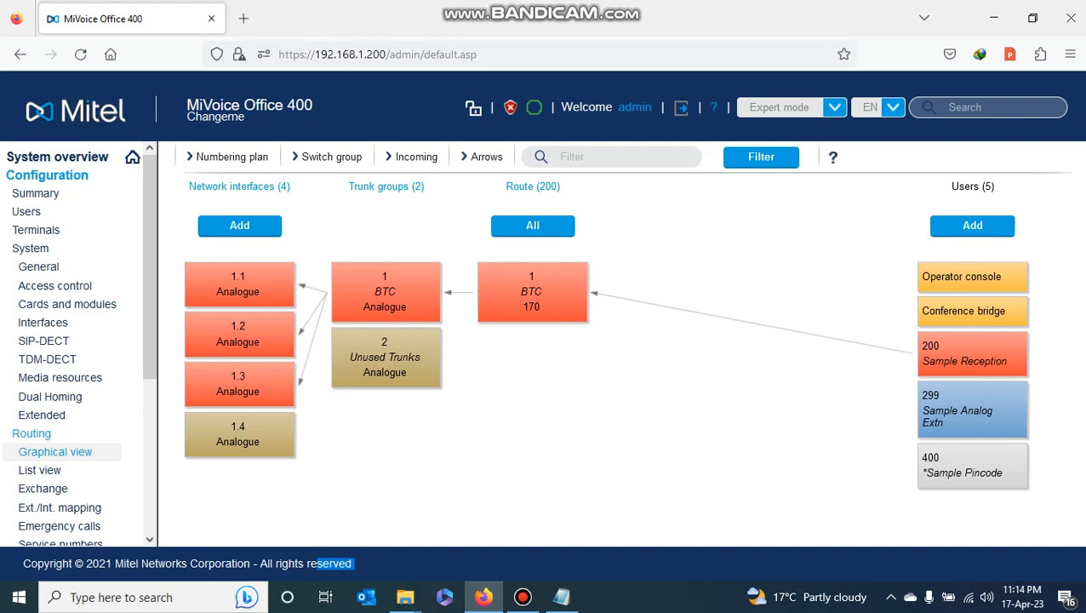
{"action": "left_click", "coordinate": [562, 596]}
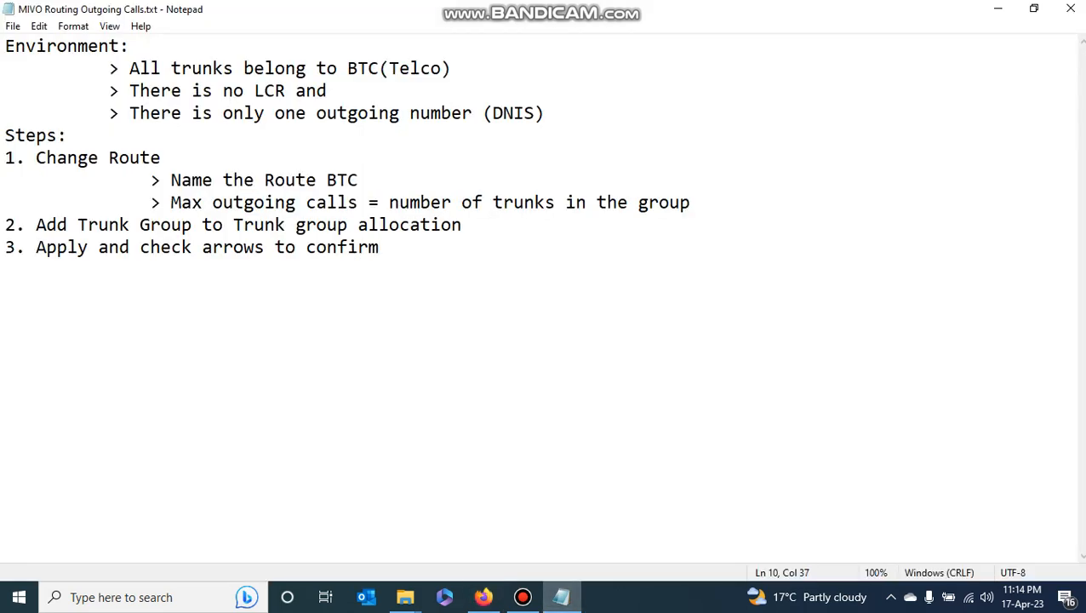